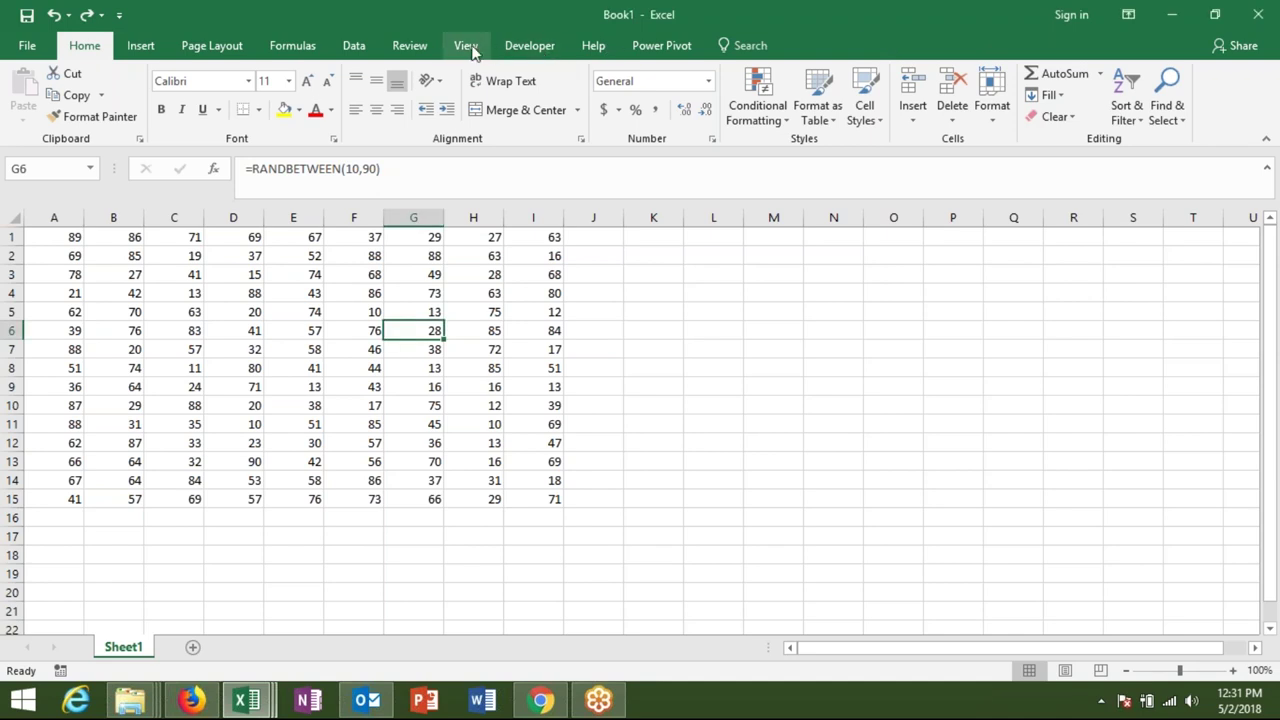
Step: Switch the ribbon to the View tab beside the RANDBETWEEN(10,90) values in A1:I15
{"action": "left_click", "coordinate": [465, 46]}
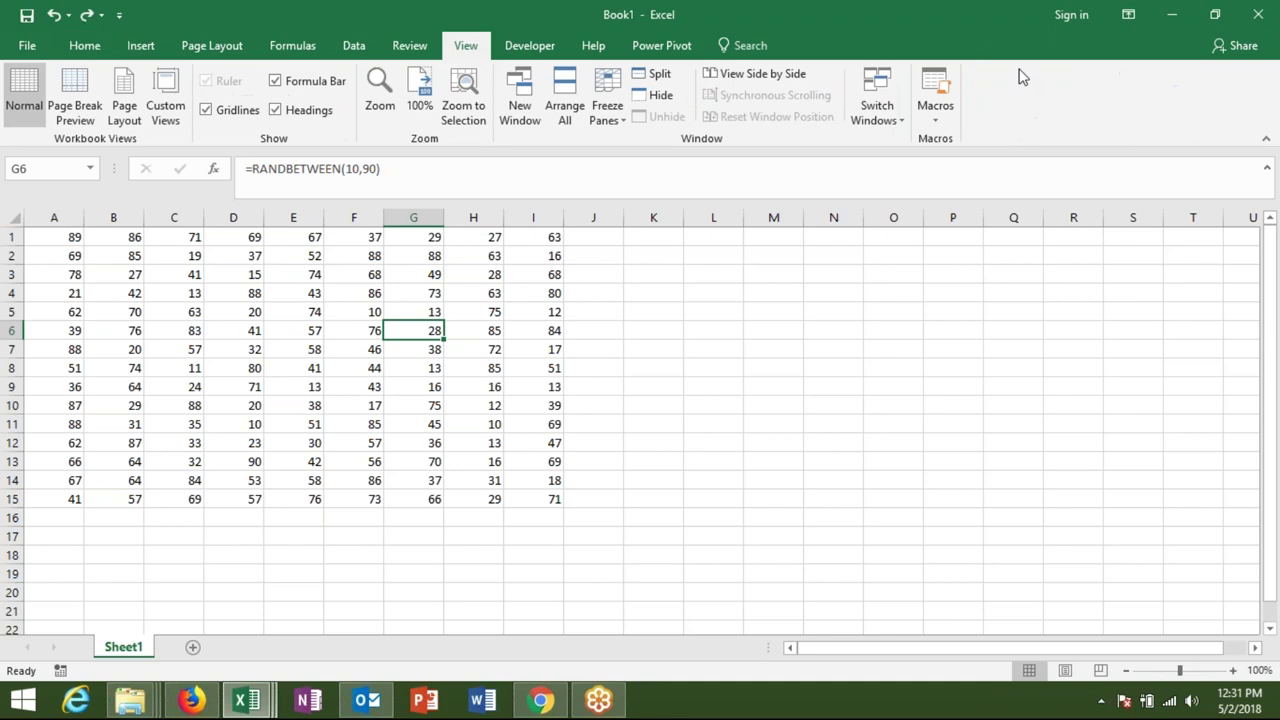
{"action": "left_click", "coordinate": [935, 110]}
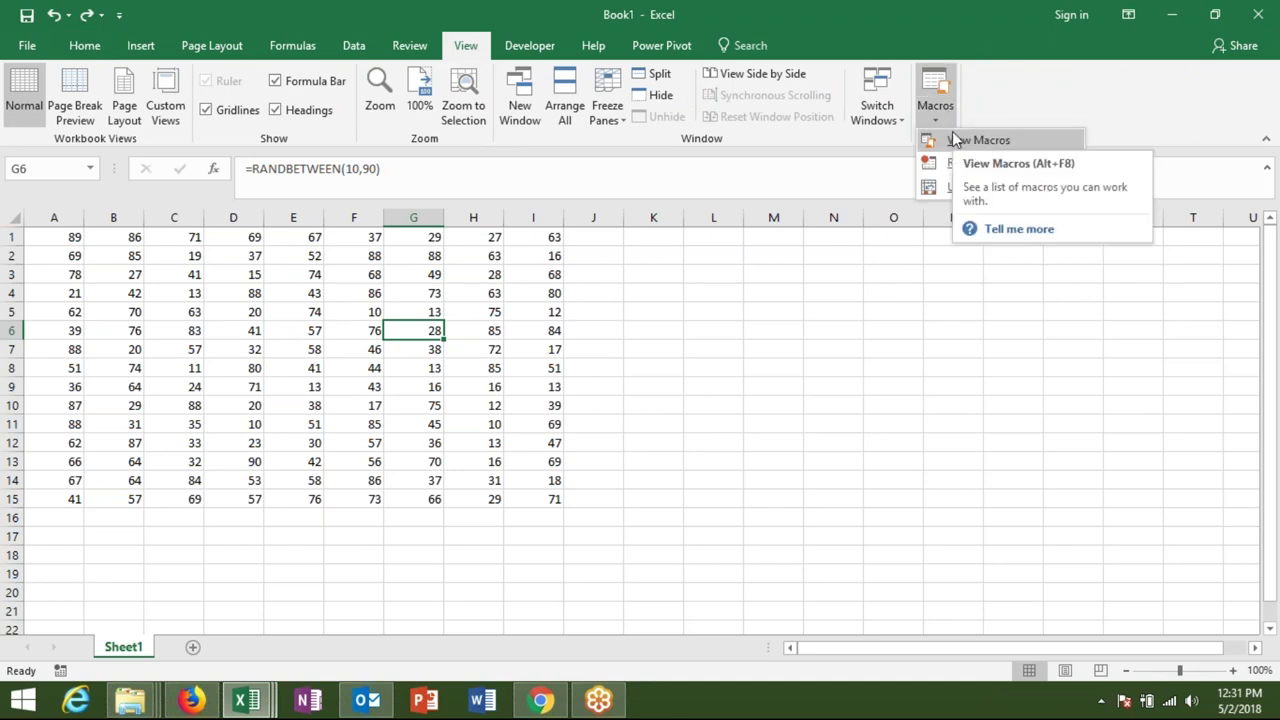
{"action": "key", "text": "Escape"}
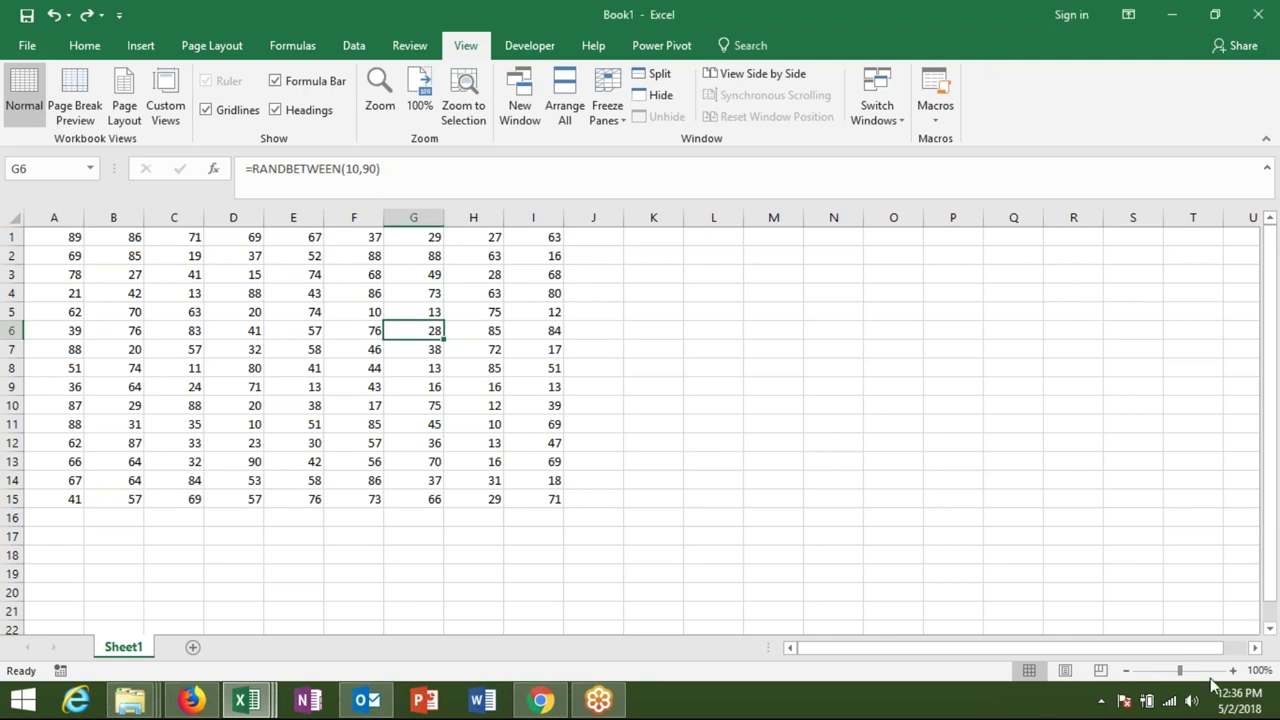
Step: Check the system sound volume from the tray, then bring Google Chrome in front of Excel
{"action": "left_click", "coordinate": [1192, 702]}
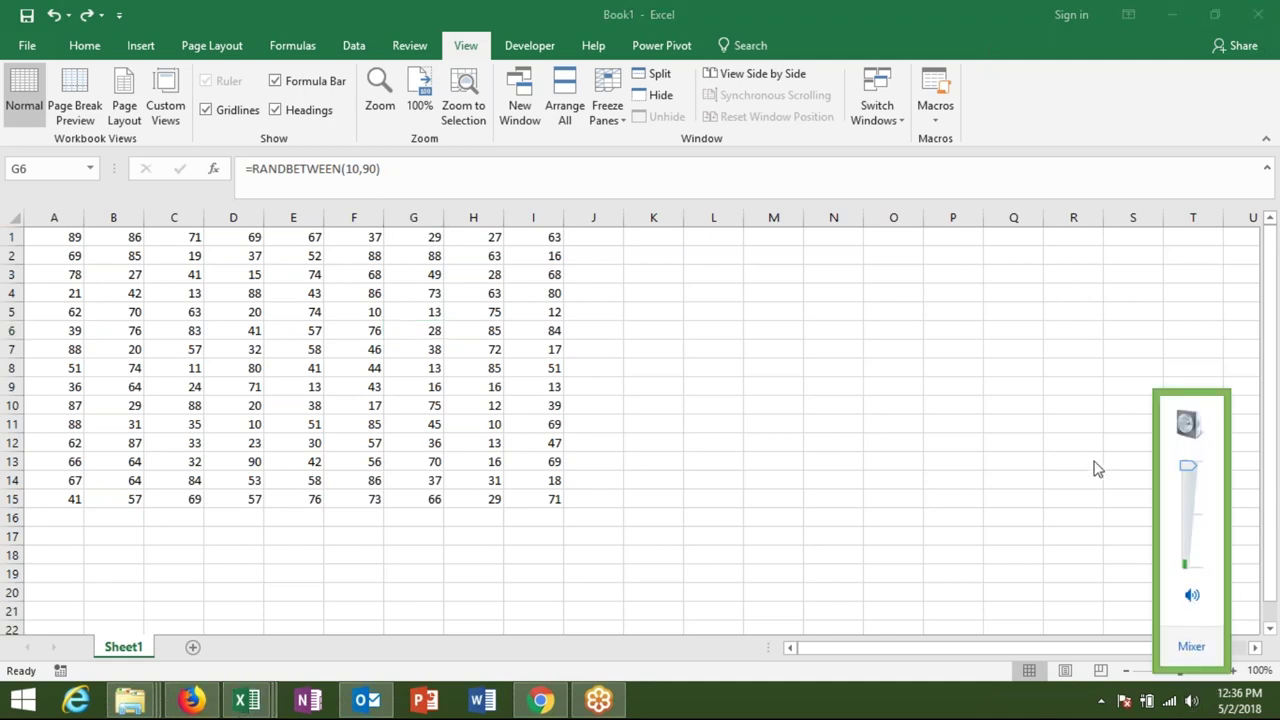
{"action": "left_click", "coordinate": [1006, 416]}
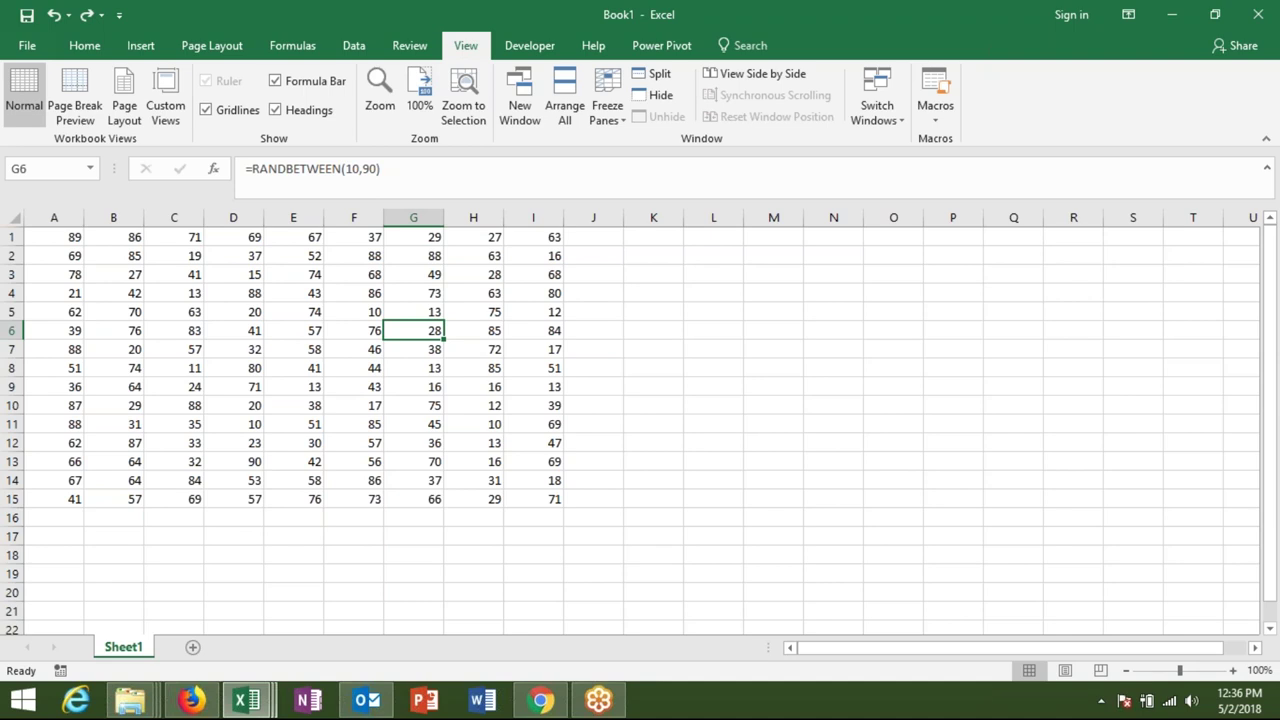
{"action": "left_click", "coordinate": [540, 700]}
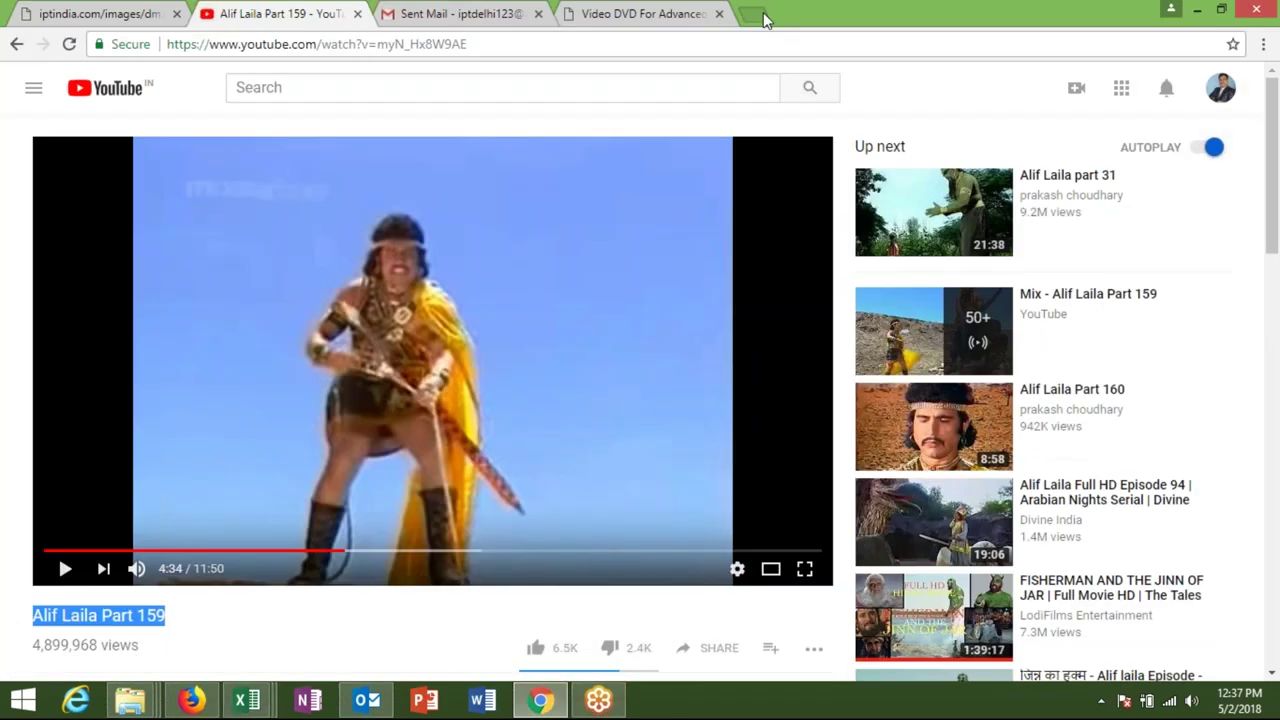
Step: Open iptindia.com in a new Chrome tab, using the 'ip' address-bar suggestion
{"action": "left_click", "coordinate": [763, 12]}
{"action": "type", "text": "ip"}
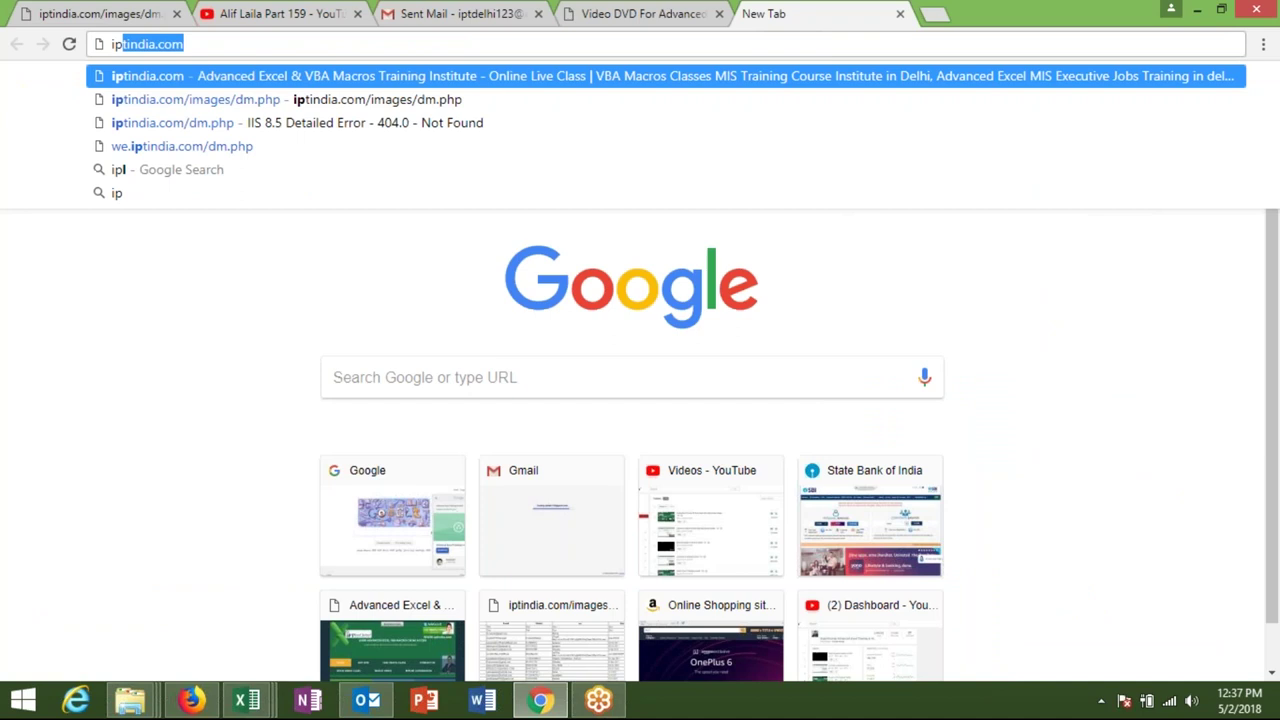
{"action": "key", "text": "Return"}
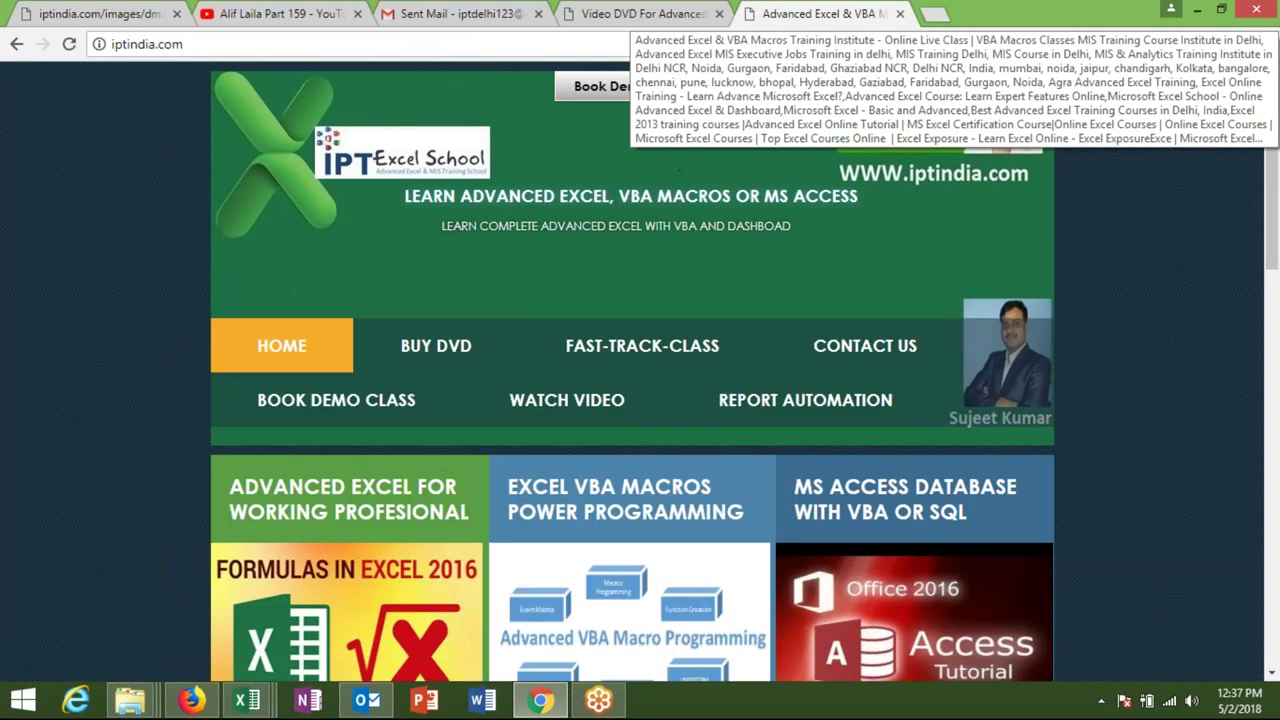
Step: Highlight the EXCEL VBA MACROS, MS Access and ADVANCED EXCEL course headings on the homepage
{"action": "scroll", "coordinate": [1268, 146], "scroll_direction": "down", "scroll_amount": 3}
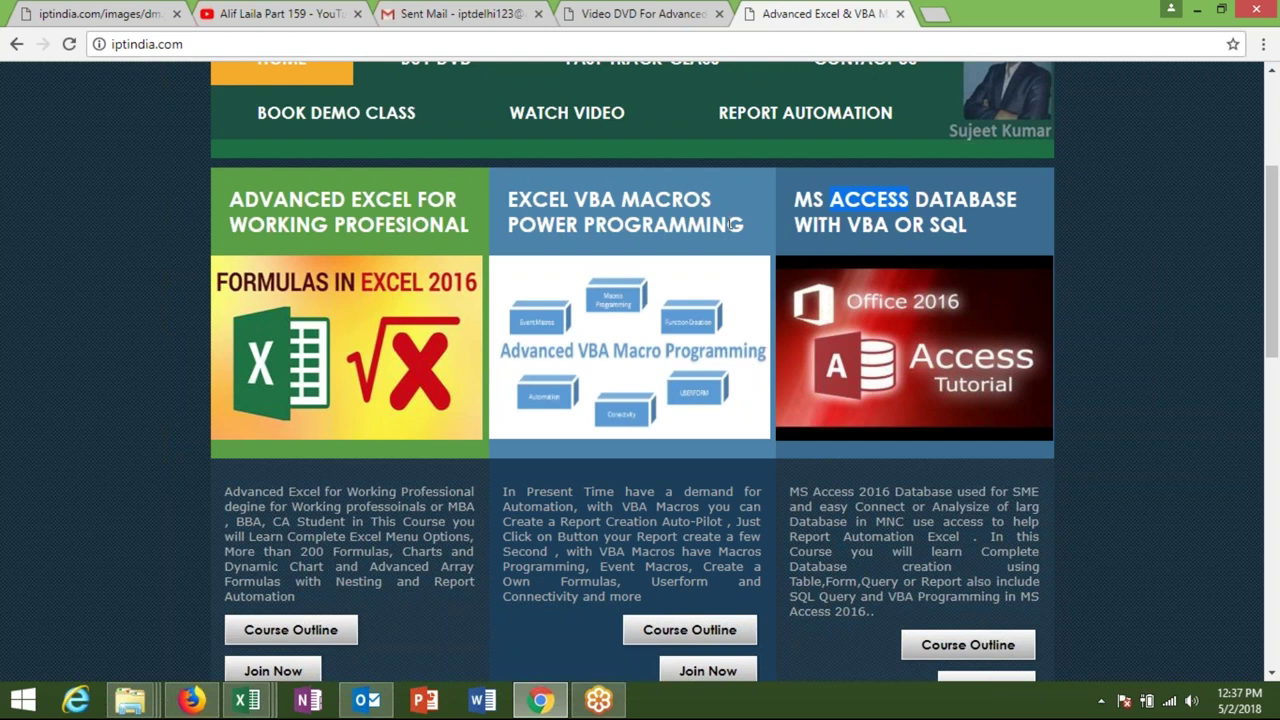
{"action": "double_click", "coordinate": [806, 224]}
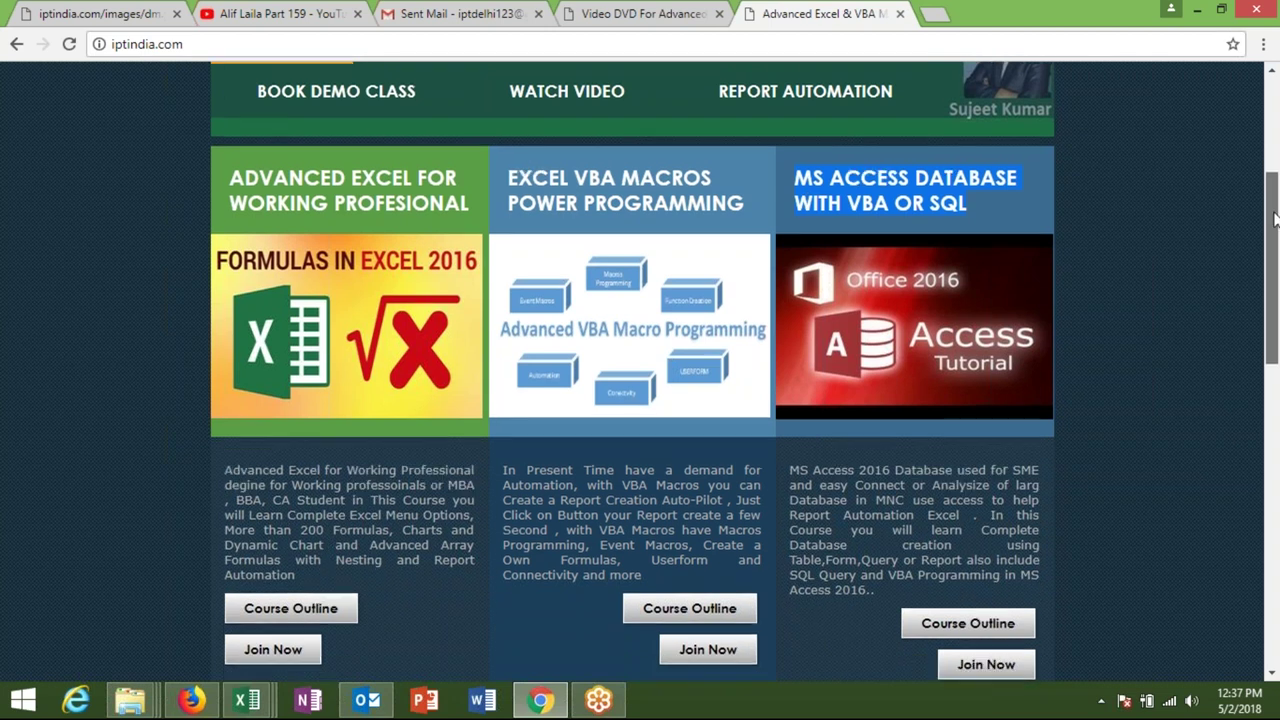
{"action": "left_click_drag", "start_coordinate": [1274, 208], "coordinate": [1274, 227]}
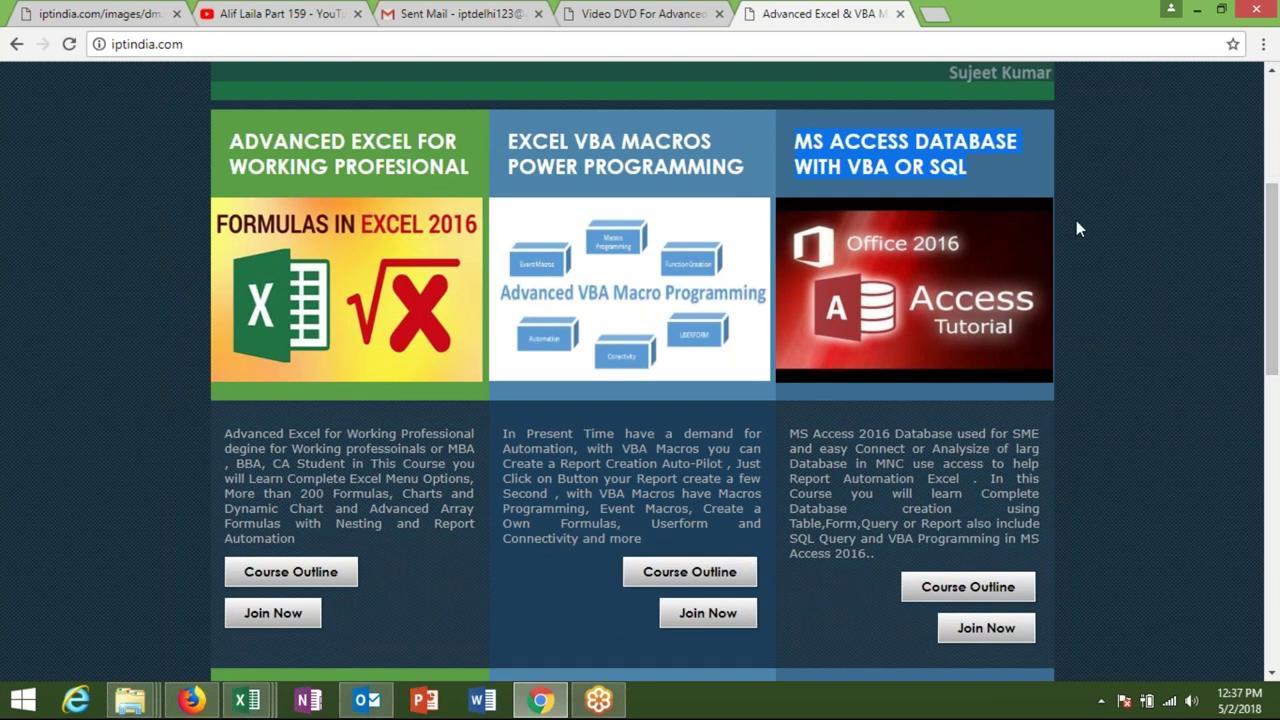
{"action": "triple_click", "coordinate": [712, 166]}
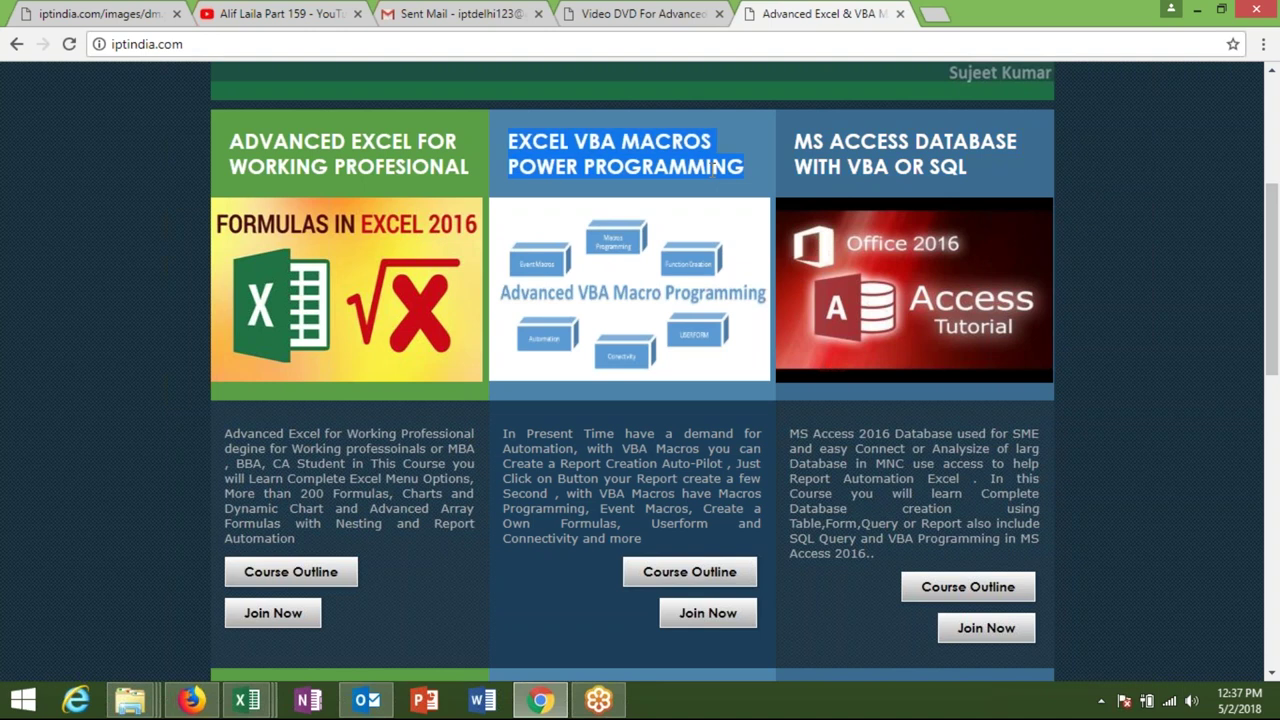
{"action": "left_click", "coordinate": [852, 158]}
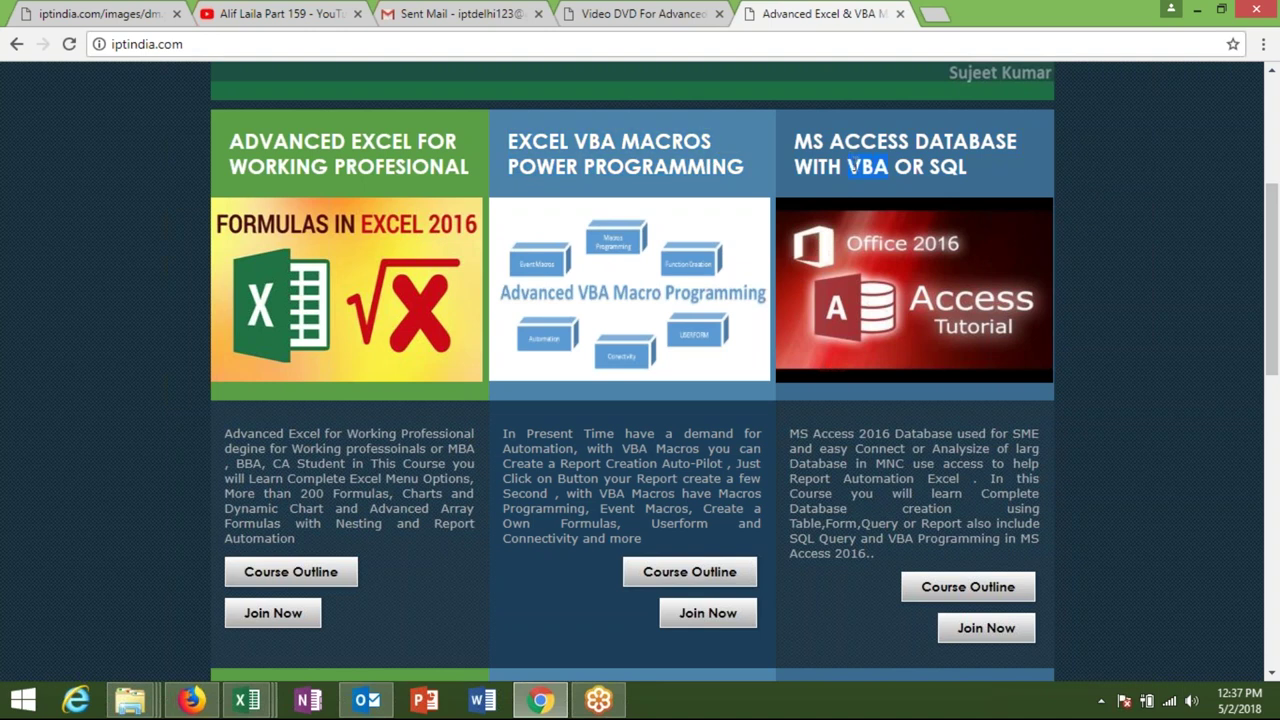
{"action": "left_click", "coordinate": [836, 146]}
{"action": "left_click_drag", "start_coordinate": [935, 167], "coordinate": [920, 170]}
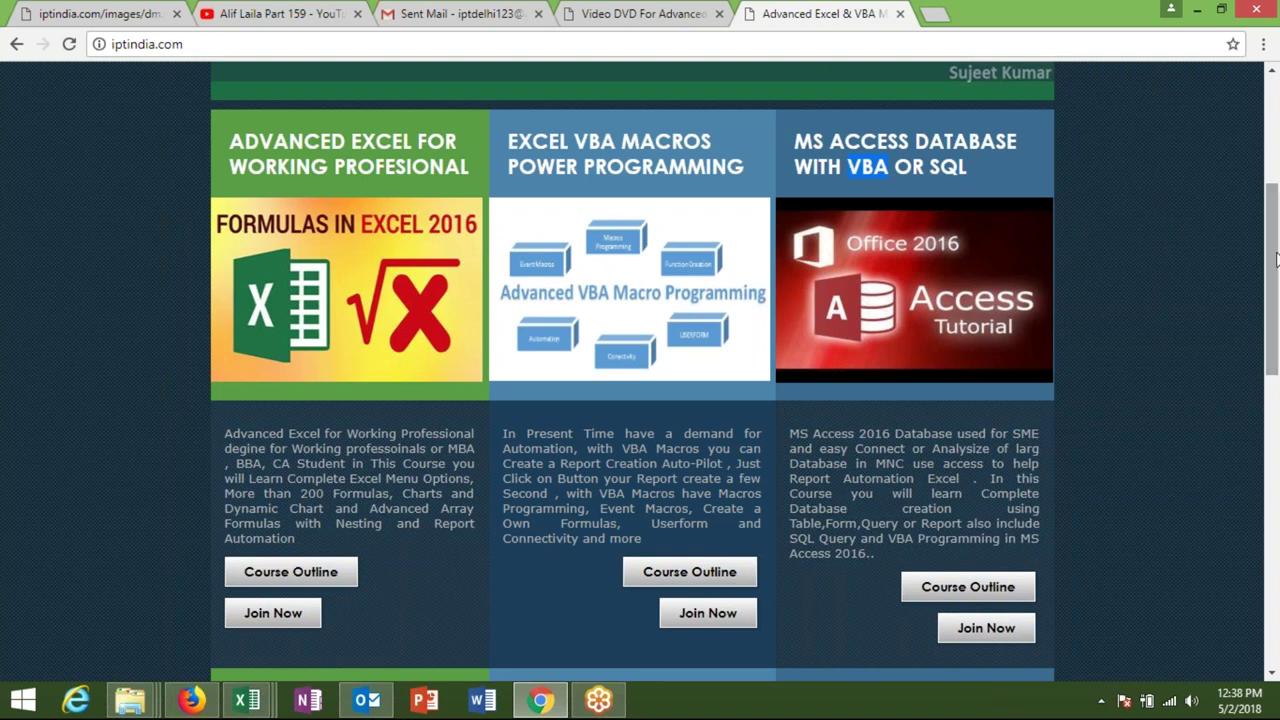
{"action": "left_click_drag", "start_coordinate": [1273, 263], "coordinate": [1276, 281]}
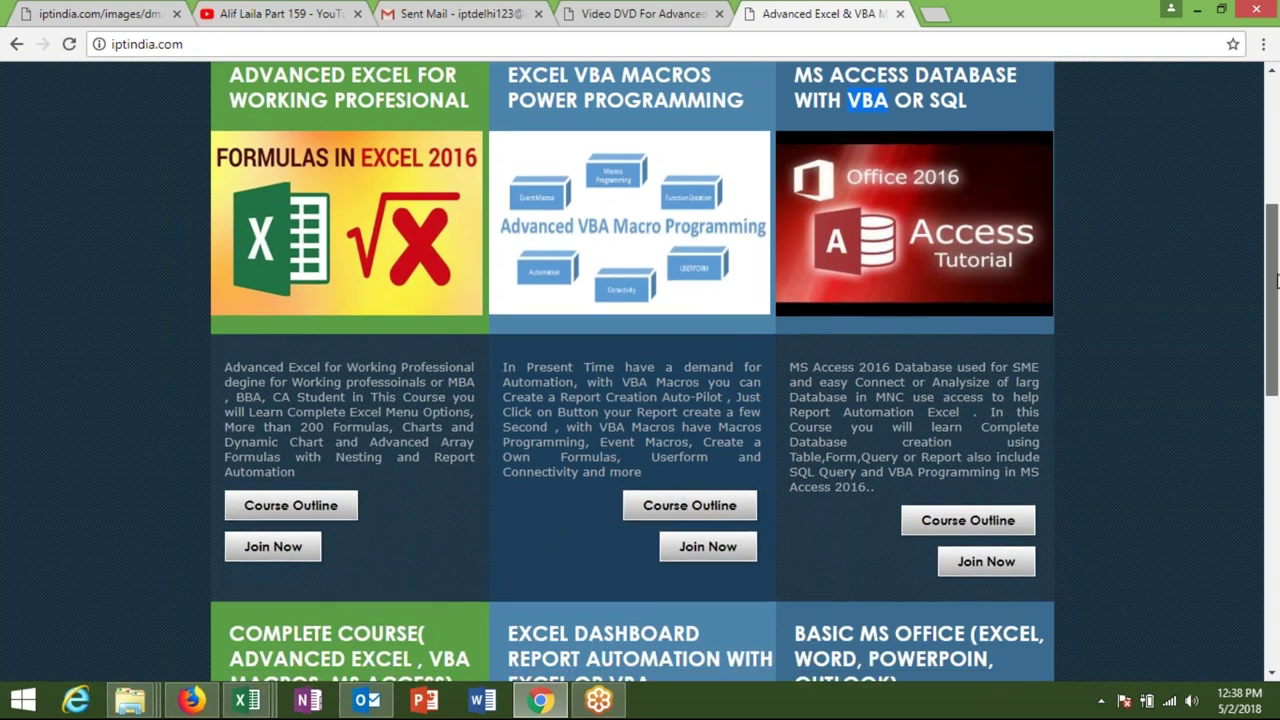
{"action": "scroll", "coordinate": [1000, 330], "scroll_direction": "up", "scroll_amount": 1}
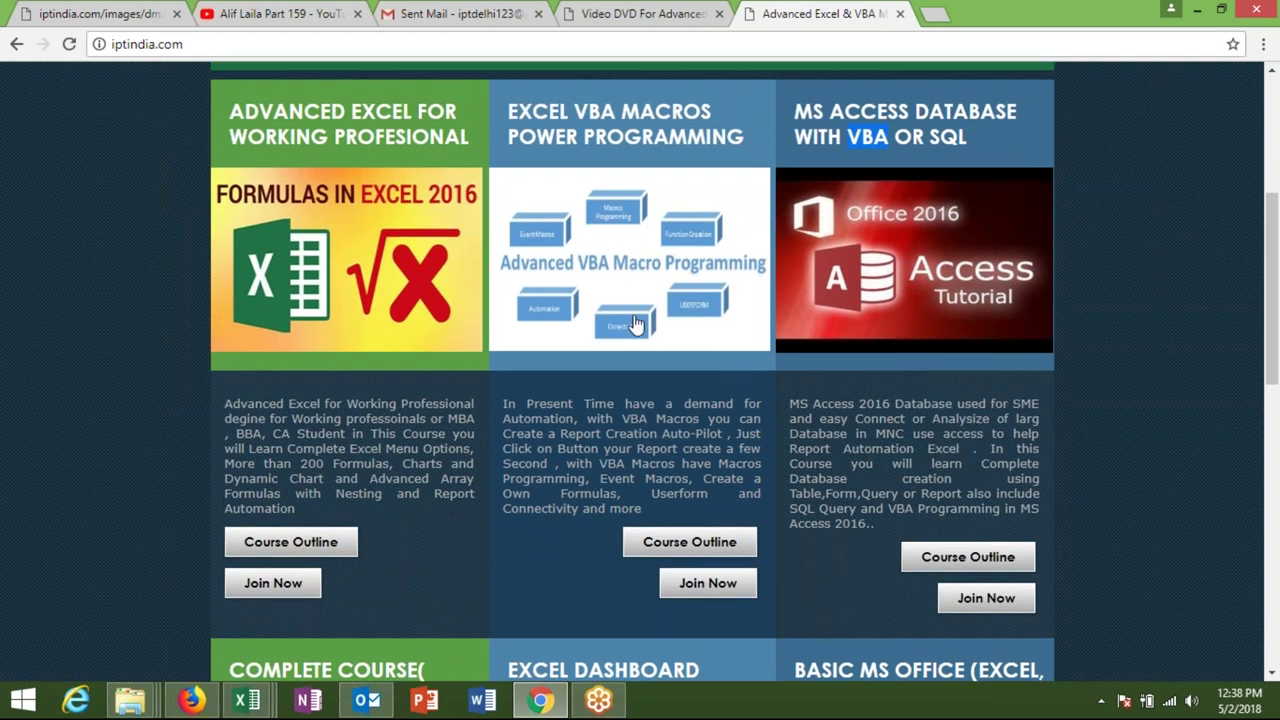
{"action": "triple_click", "coordinate": [430, 128]}
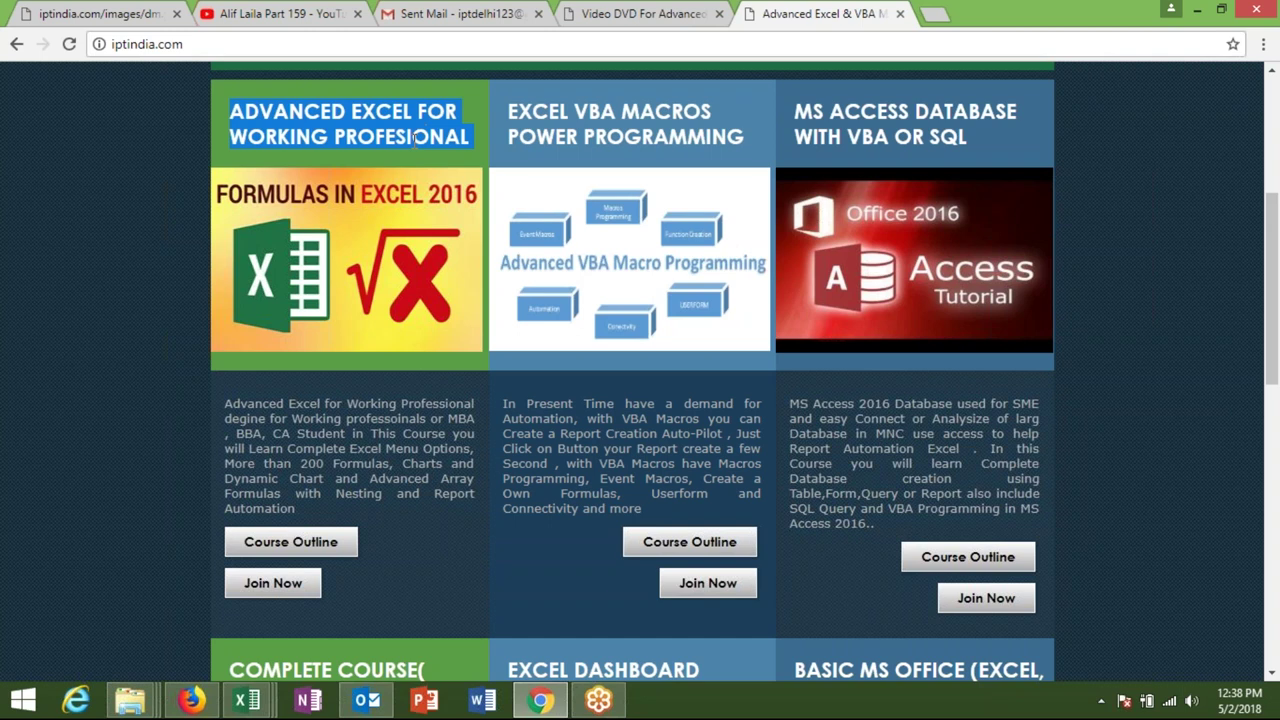
Step: Open the Advanced Excel course outline page and scroll through its topic list
{"action": "left_click", "coordinate": [257, 541]}
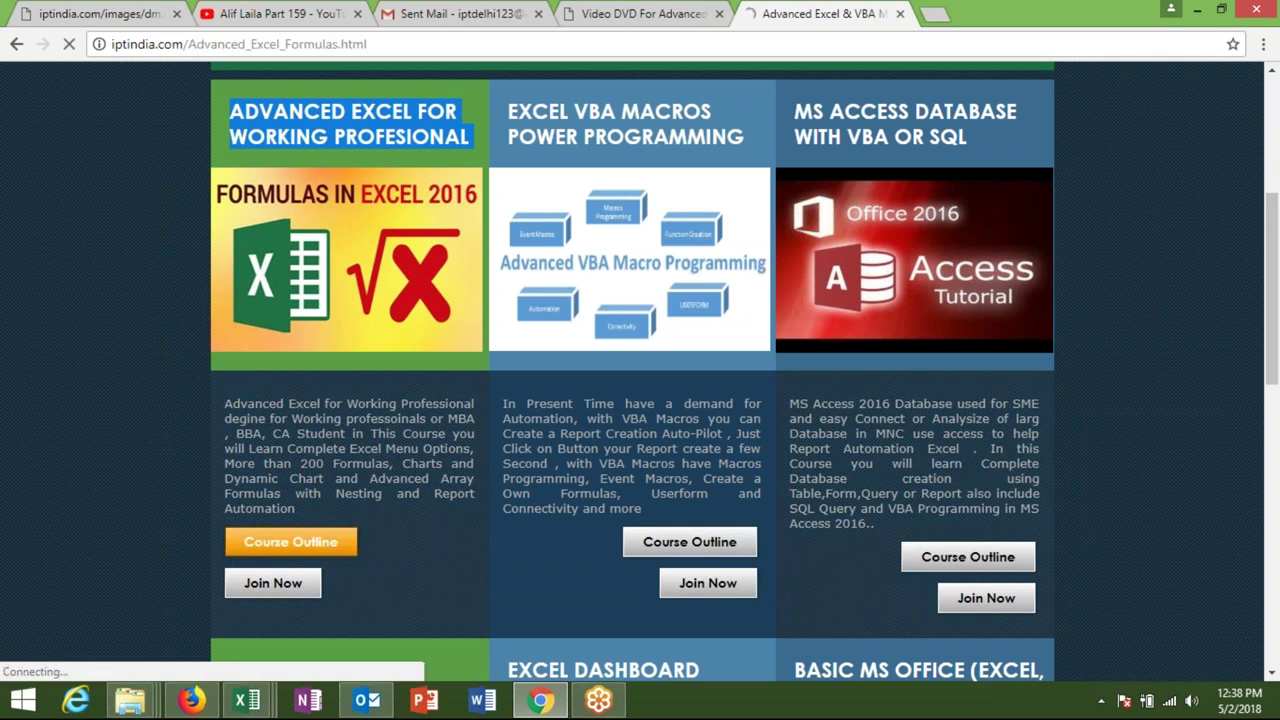
{"action": "scroll", "coordinate": [632, 370], "scroll_direction": "down", "scroll_amount": 1}
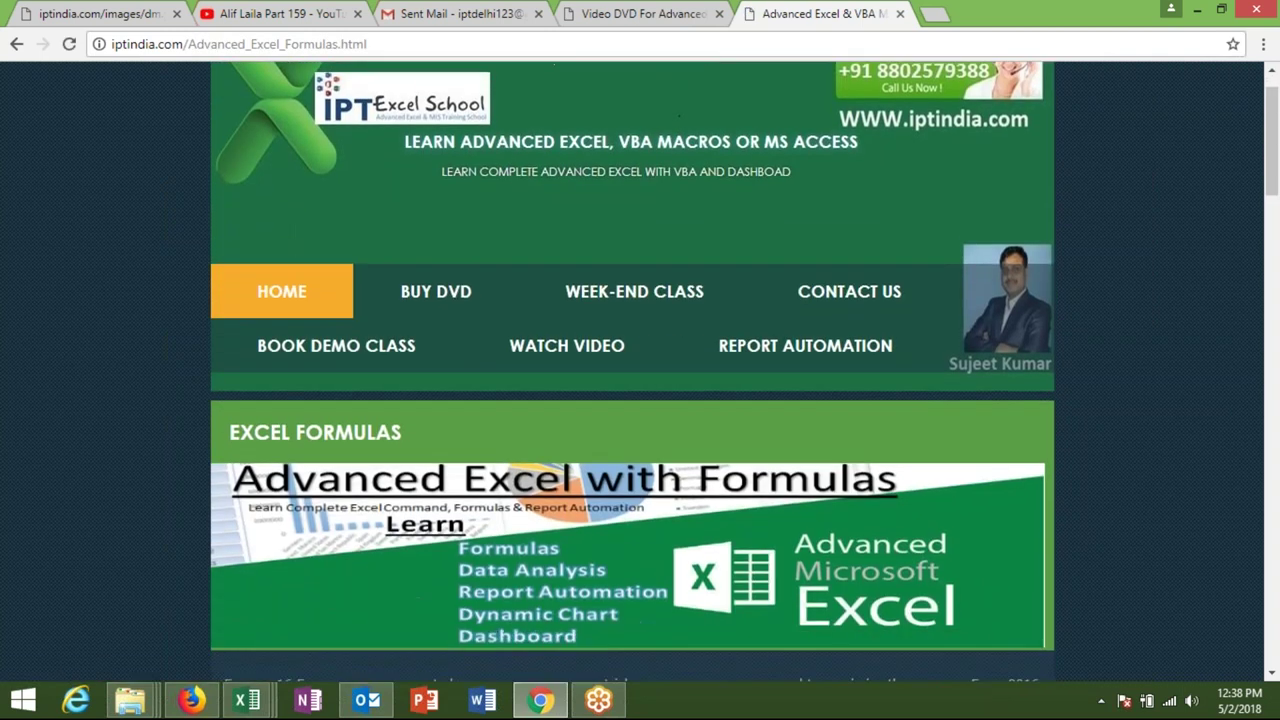
{"action": "scroll", "coordinate": [632, 370], "scroll_direction": "down", "scroll_amount": 5}
{"action": "scroll", "coordinate": [640, 370], "scroll_direction": "down", "scroll_amount": 2}
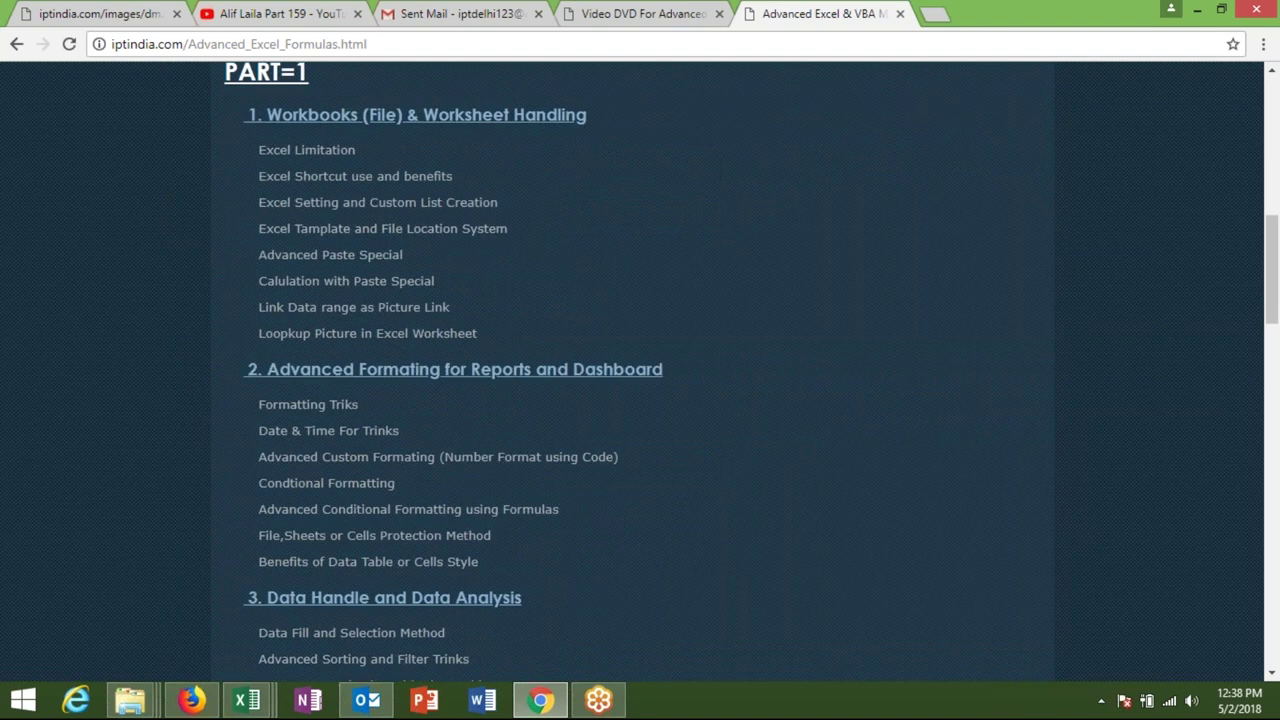
{"action": "scroll", "coordinate": [640, 370], "scroll_direction": "down", "scroll_amount": 2}
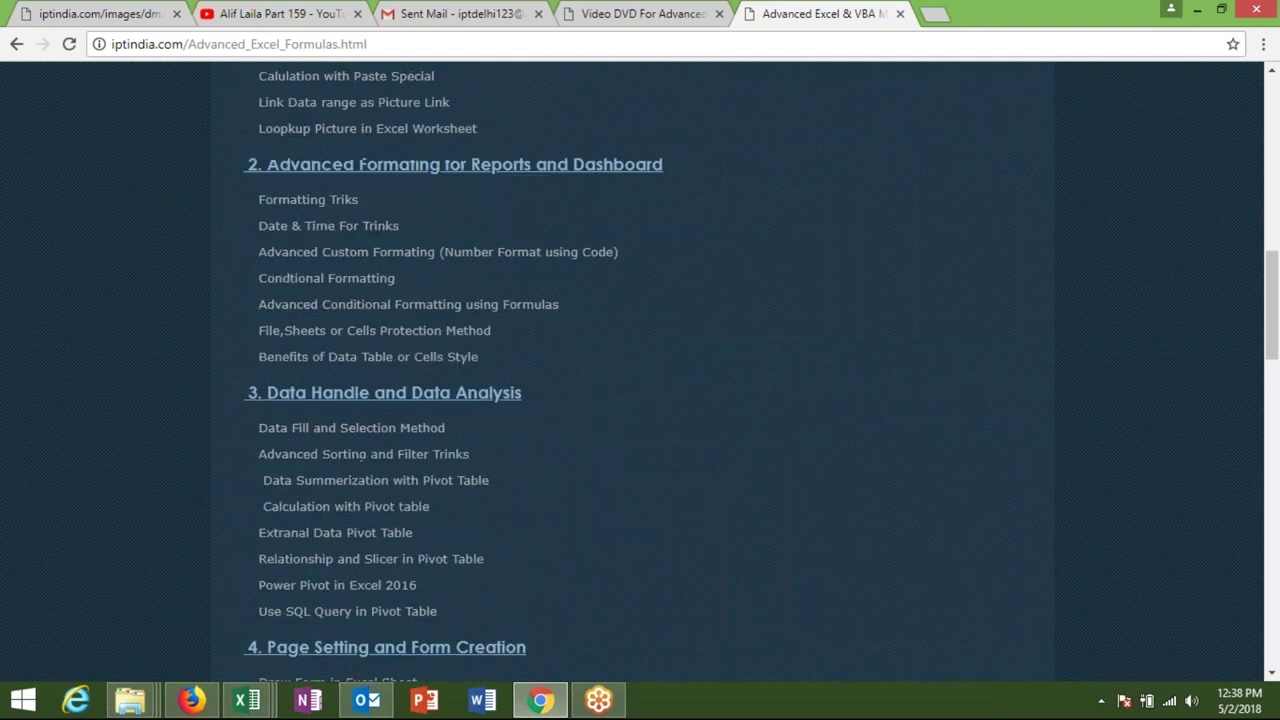
{"action": "scroll", "coordinate": [640, 370], "scroll_direction": "down", "scroll_amount": 3}
{"action": "scroll", "coordinate": [640, 370], "scroll_direction": "down", "scroll_amount": 1}
{"action": "scroll", "coordinate": [640, 370], "scroll_direction": "down", "scroll_amount": 3}
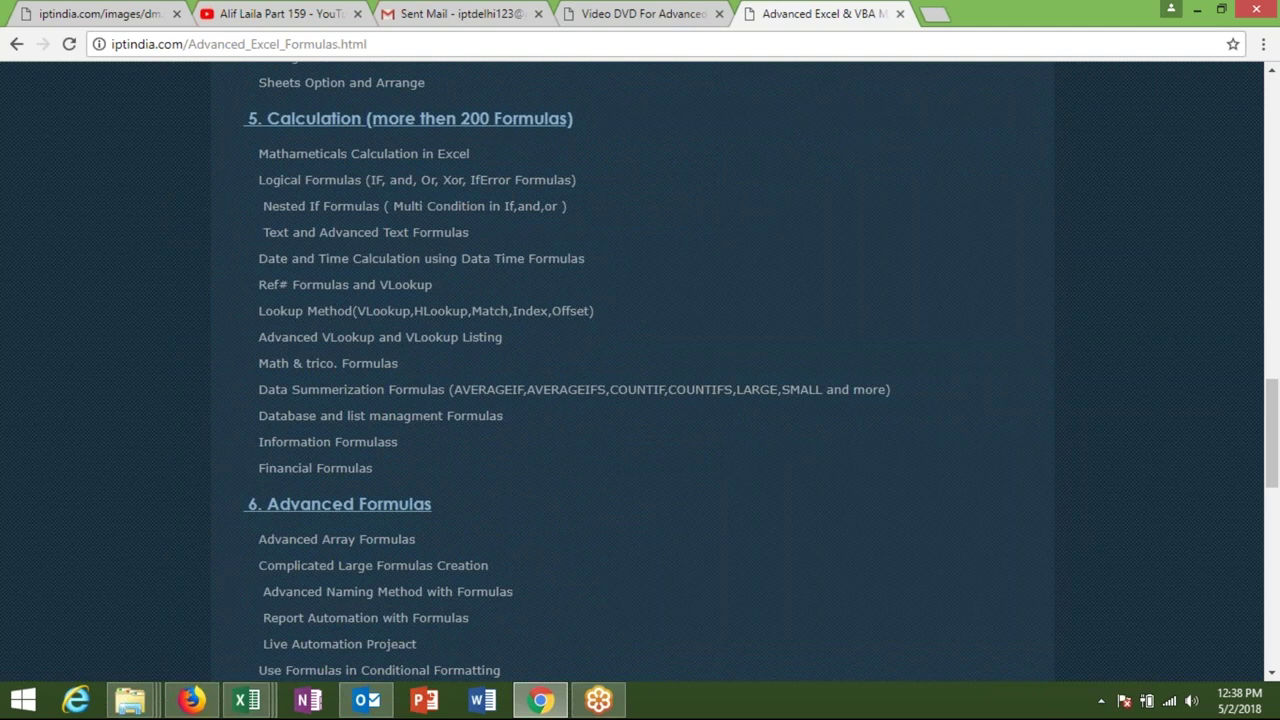
{"action": "scroll", "coordinate": [640, 370], "scroll_direction": "down", "scroll_amount": 5}
{"action": "scroll", "coordinate": [640, 370], "scroll_direction": "down", "scroll_amount": 1}
{"action": "scroll", "coordinate": [640, 370], "scroll_direction": "down", "scroll_amount": 2}
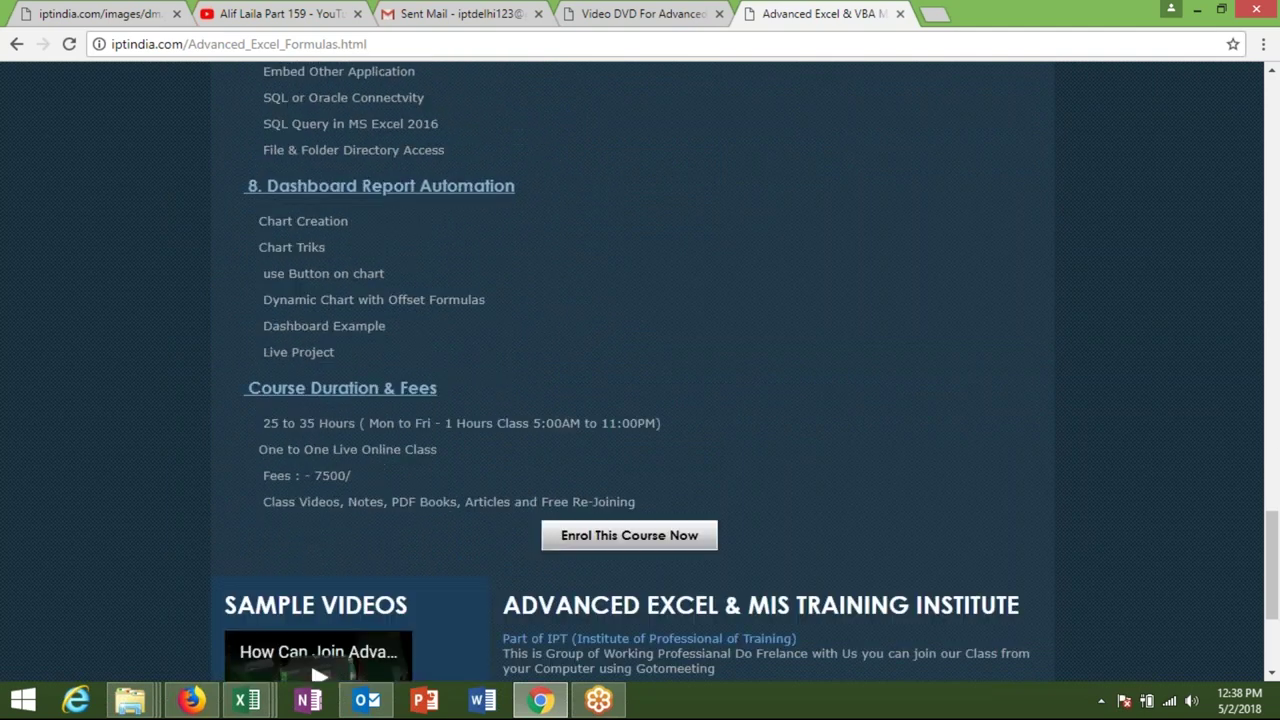
{"action": "scroll", "coordinate": [640, 370], "scroll_direction": "up", "scroll_amount": 1}
{"action": "scroll", "coordinate": [640, 370], "scroll_direction": "up", "scroll_amount": 6}
{"action": "scroll", "coordinate": [640, 370], "scroll_direction": "up", "scroll_amount": 3}
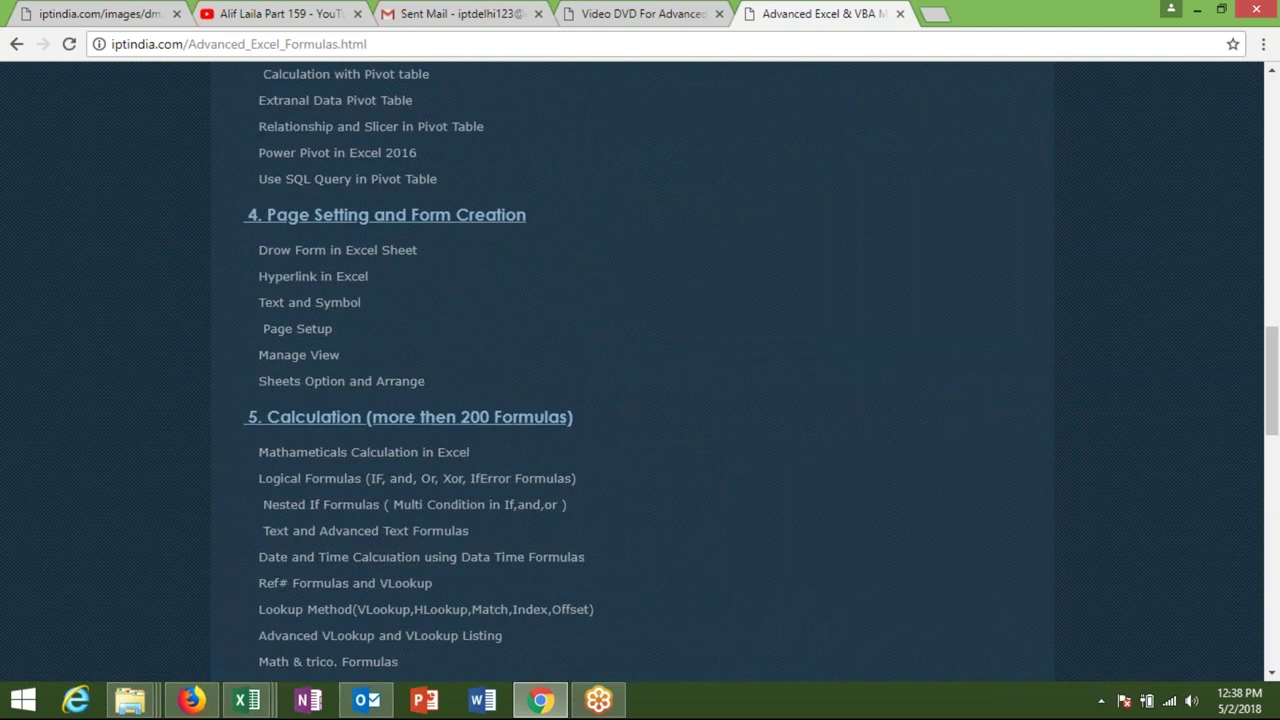
{"action": "scroll", "coordinate": [640, 370], "scroll_direction": "down", "scroll_amount": 1}
{"action": "scroll", "coordinate": [640, 370], "scroll_direction": "down", "scroll_amount": 2}
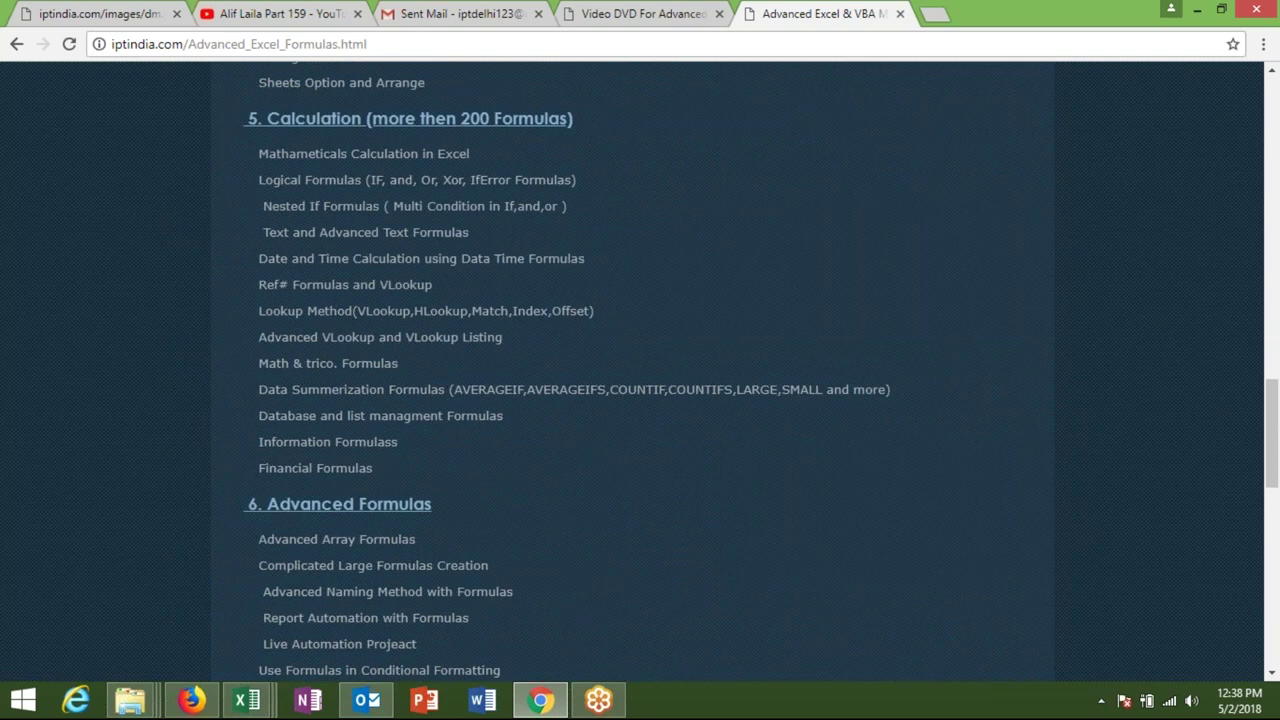
{"action": "scroll", "coordinate": [640, 370], "scroll_direction": "up", "scroll_amount": 1}
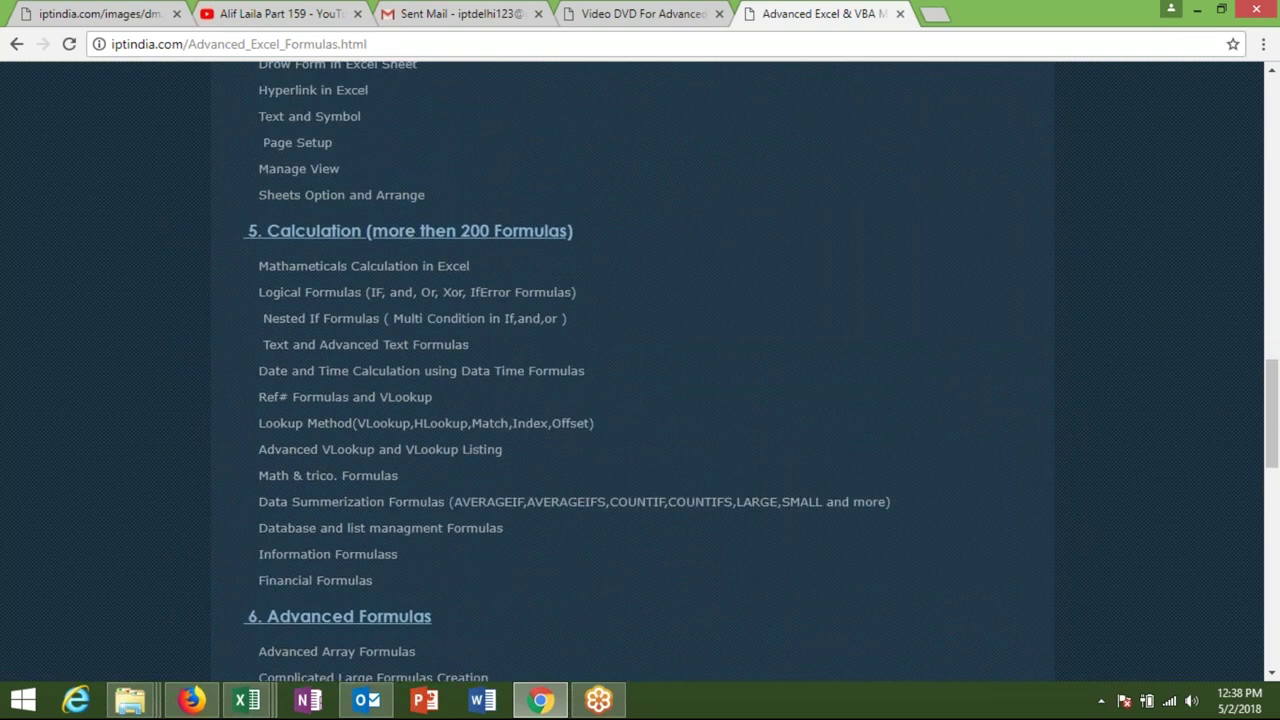
{"action": "scroll", "coordinate": [619, 317], "scroll_direction": "up", "scroll_amount": 1}
{"action": "scroll", "coordinate": [619, 317], "scroll_direction": "up", "scroll_amount": 4}
{"action": "scroll", "coordinate": [619, 317], "scroll_direction": "up", "scroll_amount": 2}
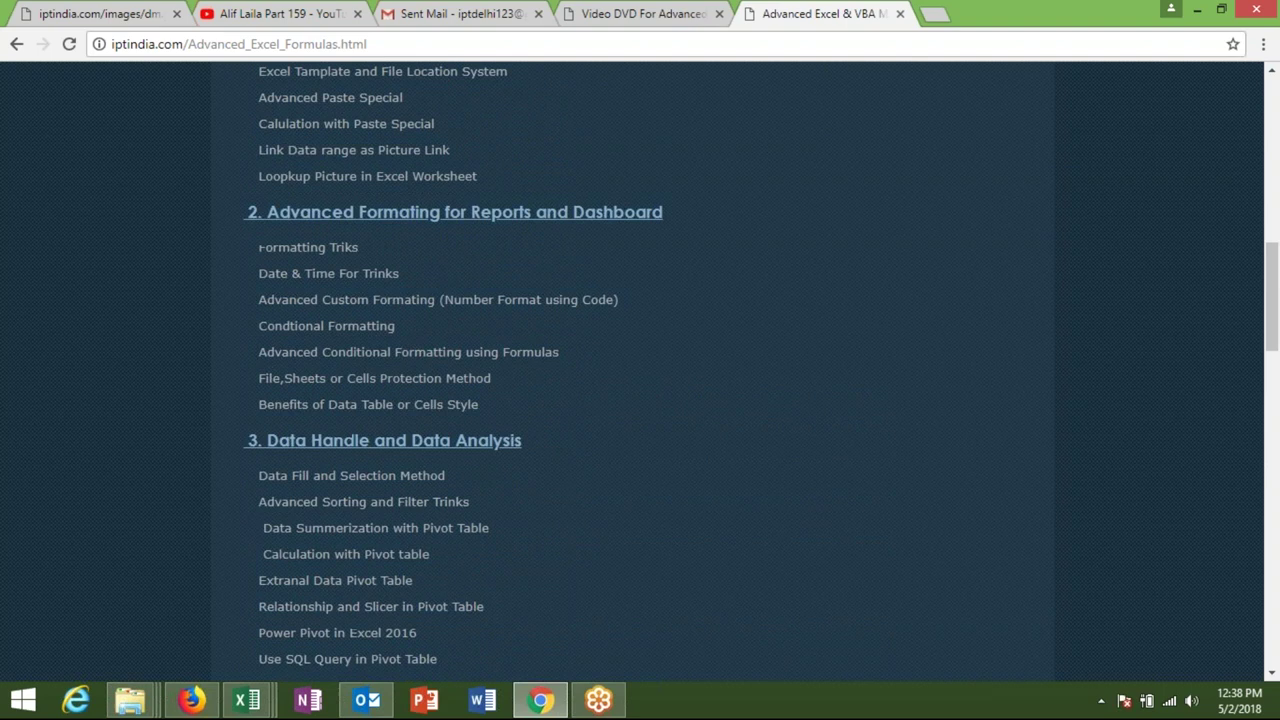
{"action": "scroll", "coordinate": [619, 317], "scroll_direction": "up", "scroll_amount": 5}
{"action": "scroll", "coordinate": [619, 317], "scroll_direction": "up", "scroll_amount": 4}
{"action": "scroll", "coordinate": [633, 371], "scroll_direction": "down", "scroll_amount": 5}
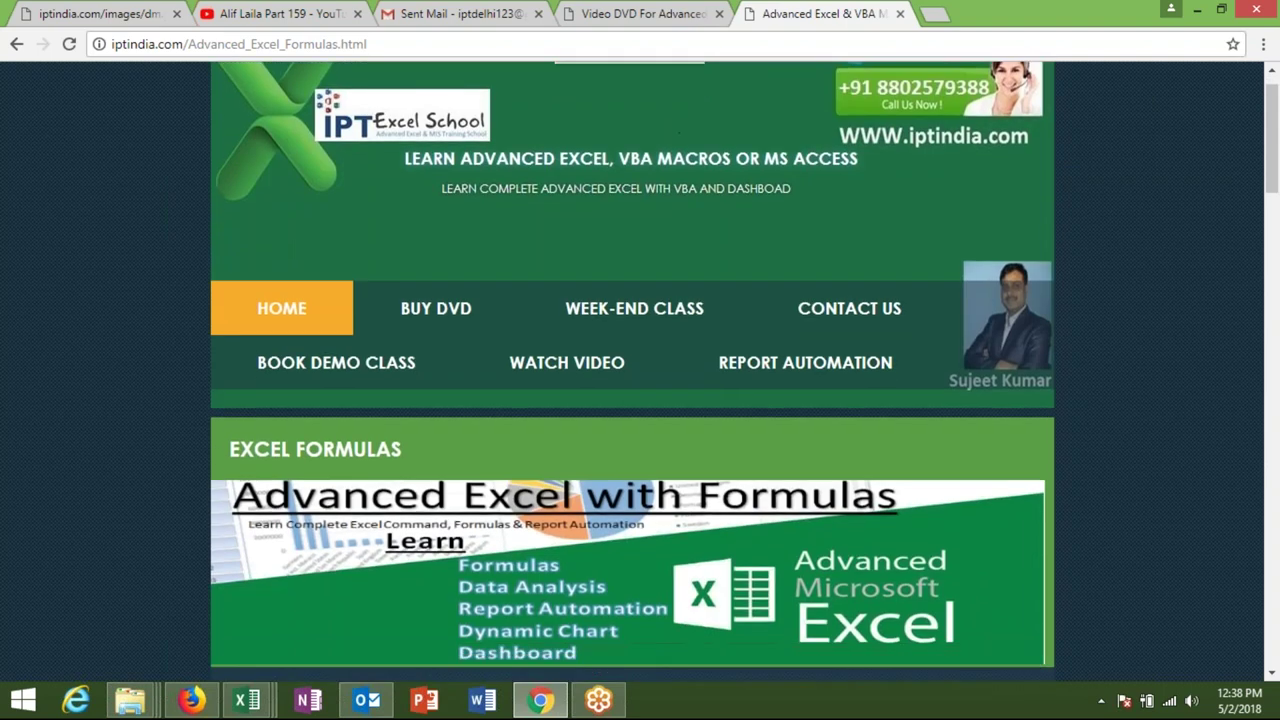
{"action": "scroll", "coordinate": [633, 371], "scroll_direction": "down", "scroll_amount": 6}
{"action": "scroll", "coordinate": [633, 371], "scroll_direction": "down", "scroll_amount": 5}
{"action": "scroll", "coordinate": [633, 371], "scroll_direction": "down", "scroll_amount": 4}
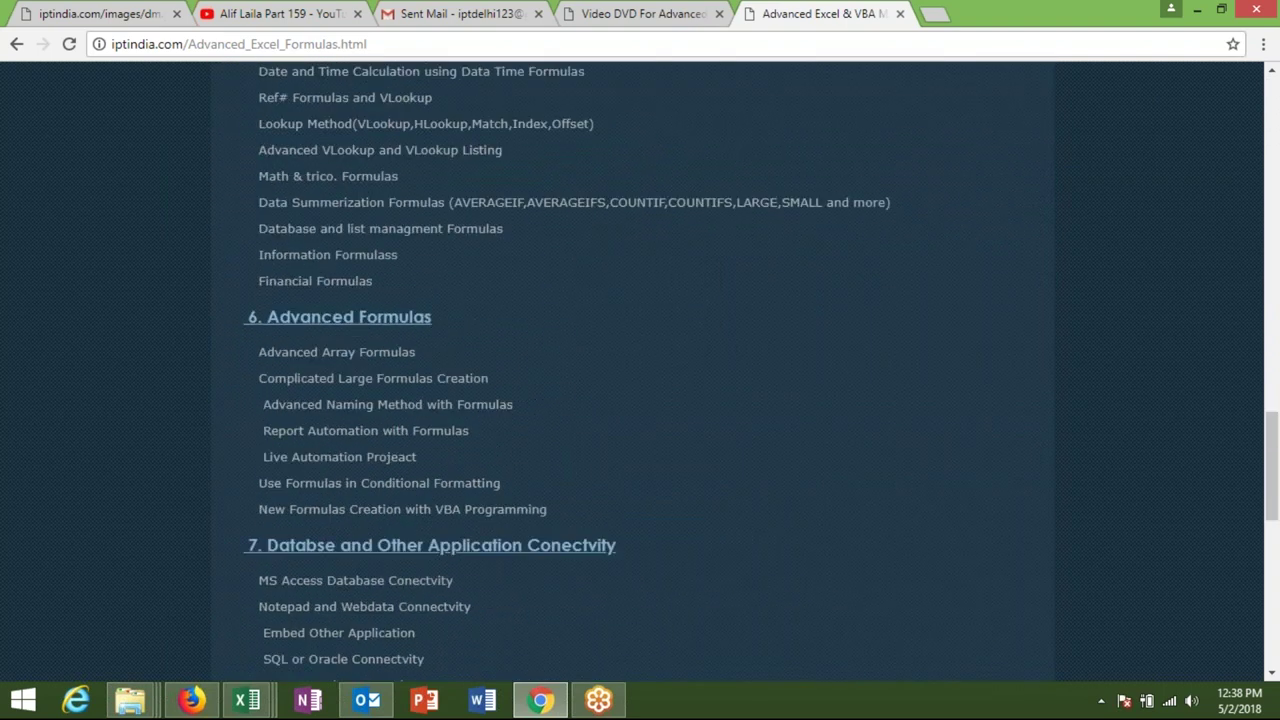
{"action": "scroll", "coordinate": [633, 371], "scroll_direction": "down", "scroll_amount": 1}
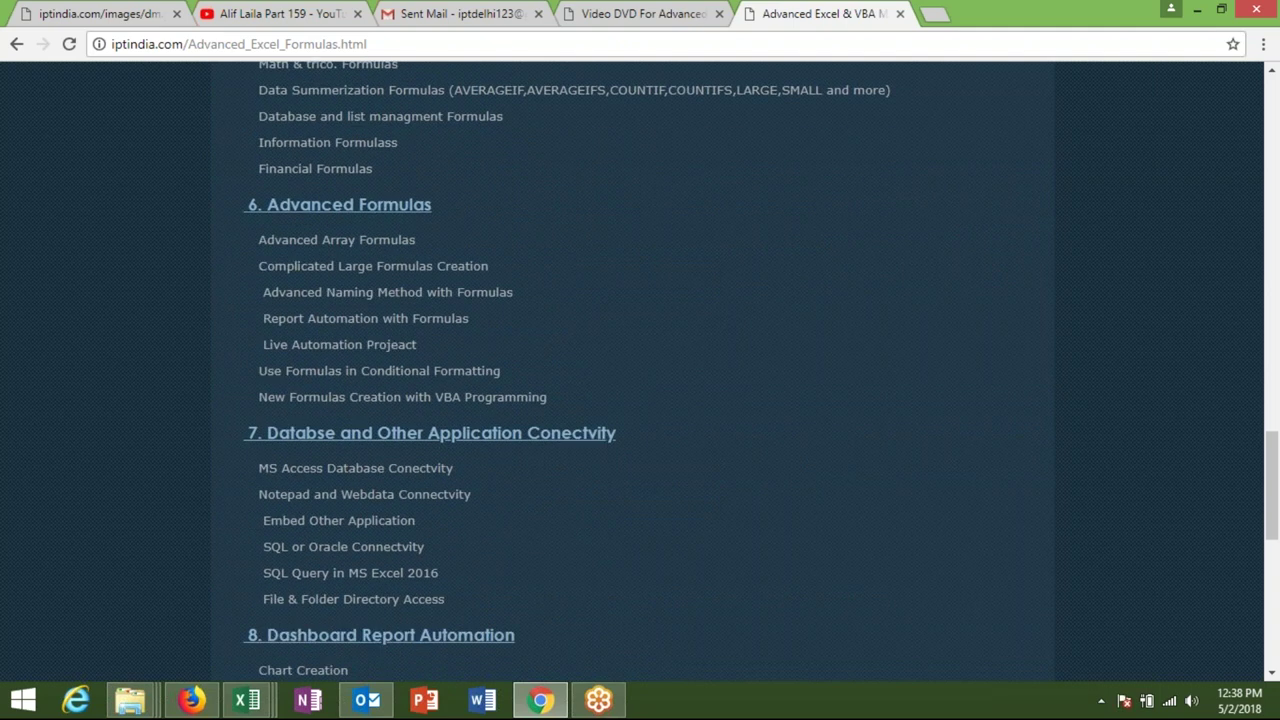
{"action": "scroll", "coordinate": [633, 371], "scroll_direction": "up", "scroll_amount": 2}
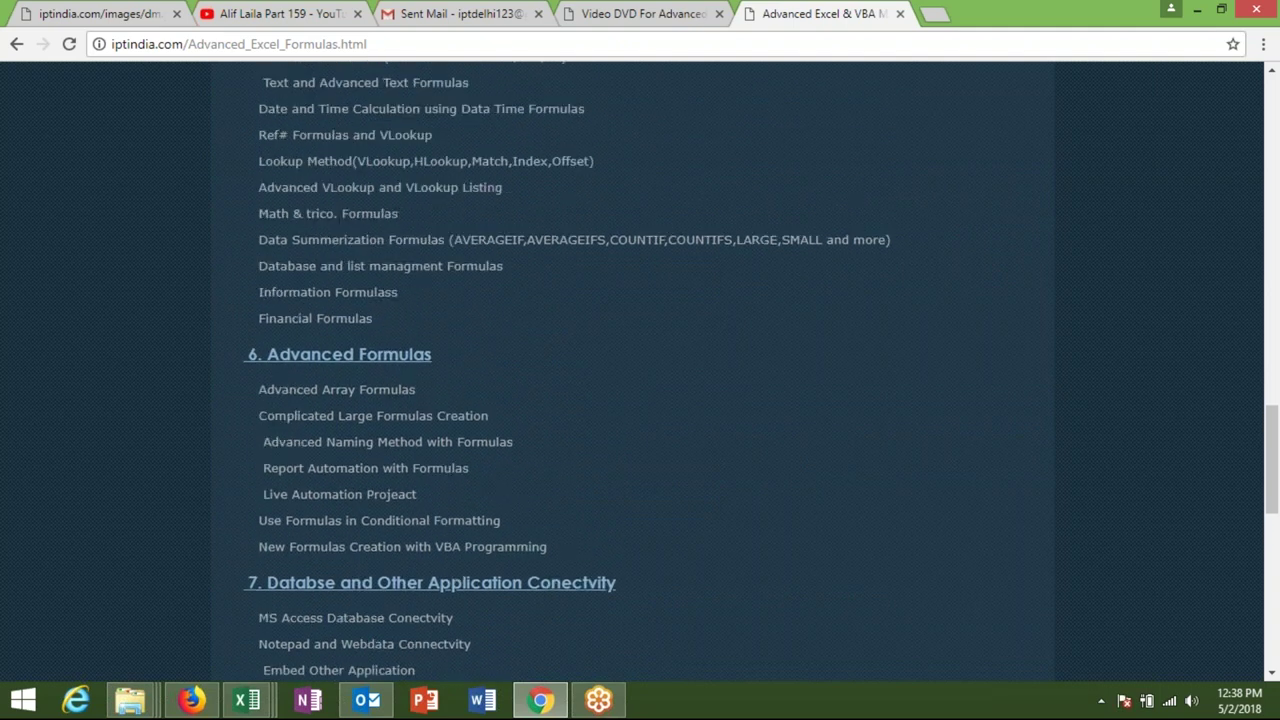
Step: Mark the '6. Advanced Formulas' heading and scroll down to Course Duration & Fees
{"action": "left_click_drag", "start_coordinate": [259, 355], "coordinate": [252, 362]}
{"action": "mouse_move", "coordinate": [1277, 133]}
{"action": "left_click_drag", "start_coordinate": [1274, 452], "coordinate": [1273, 490]}
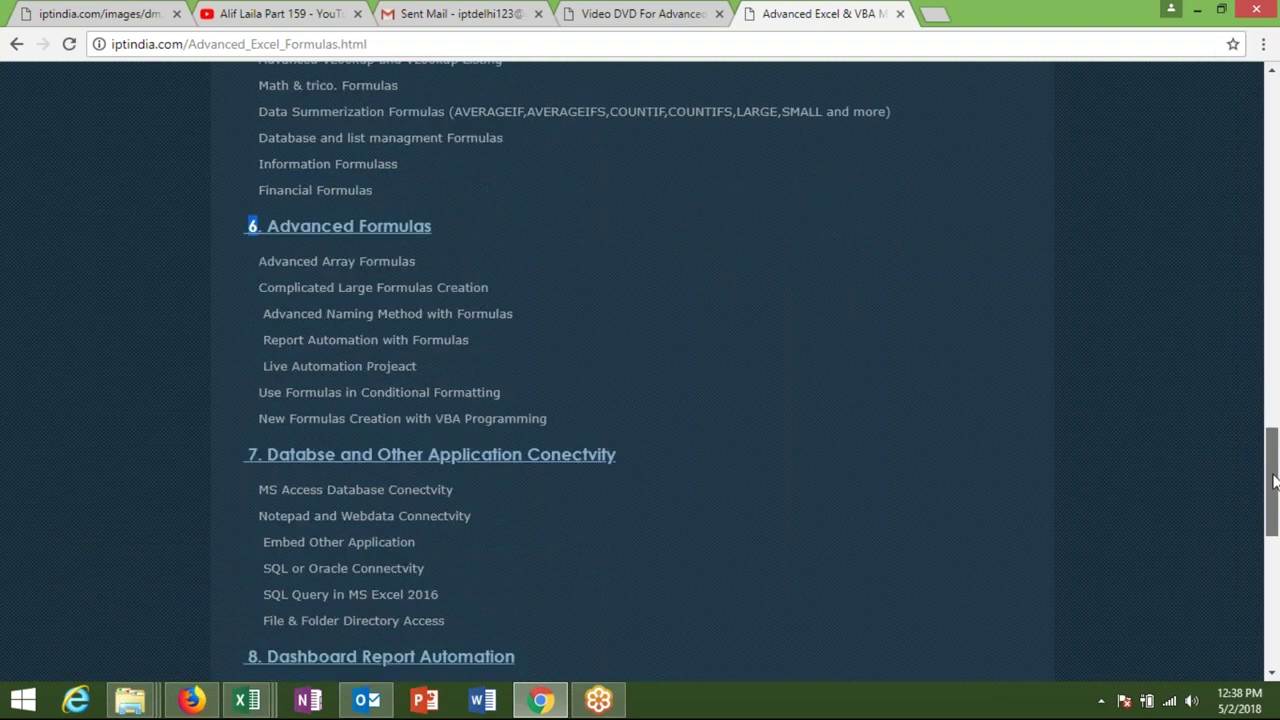
{"action": "scroll", "coordinate": [1273, 488], "scroll_direction": "down", "scroll_amount": 2}
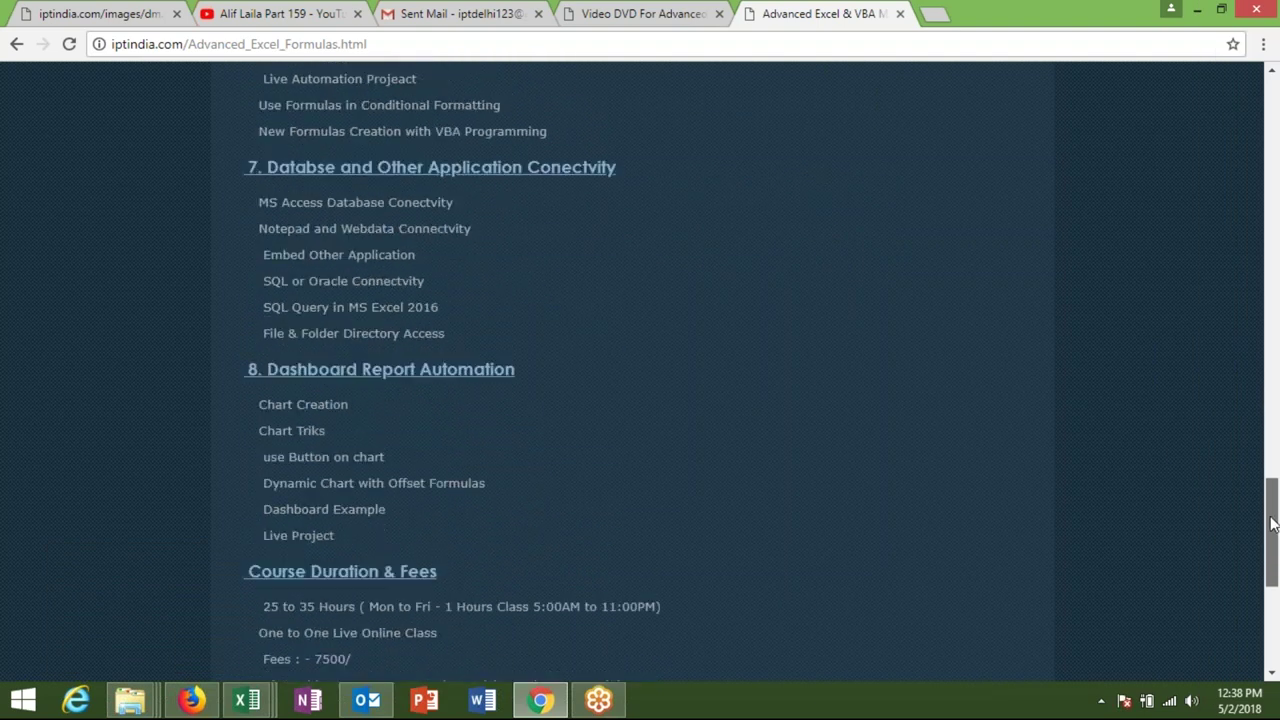
{"action": "mouse_move", "coordinate": [1274, 478]}
{"action": "left_mouse_down"}
{"action": "mouse_move", "coordinate": [1263, 545]}
{"action": "mouse_move", "coordinate": [1273, 482]}
{"action": "mouse_move", "coordinate": [1246, 335]}
{"action": "left_mouse_up"}
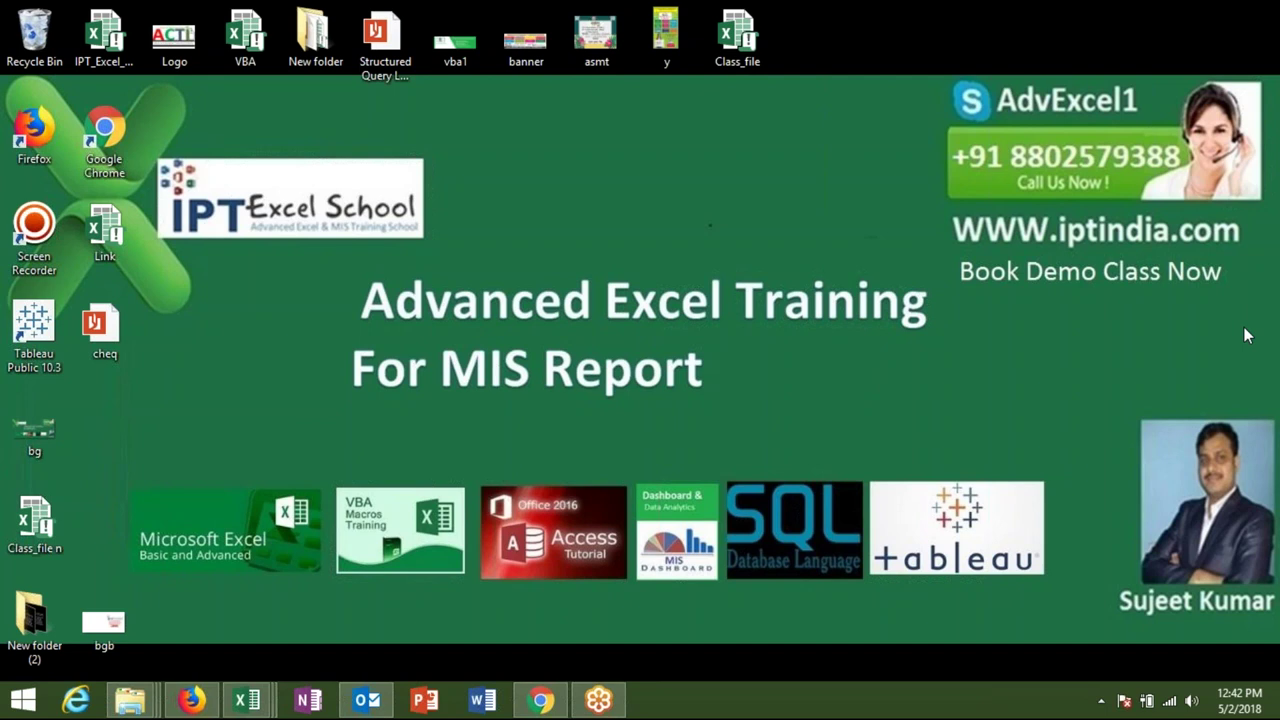
{"action": "mouse_move", "coordinate": [1274, 696]}
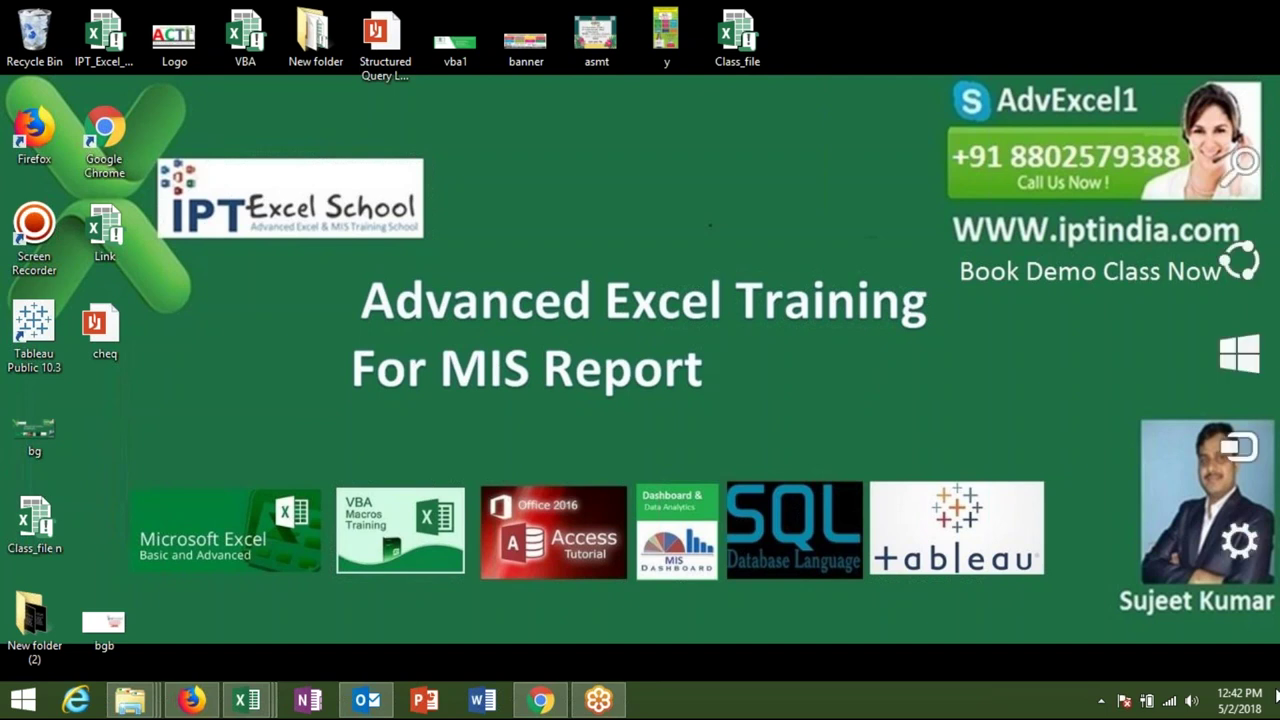